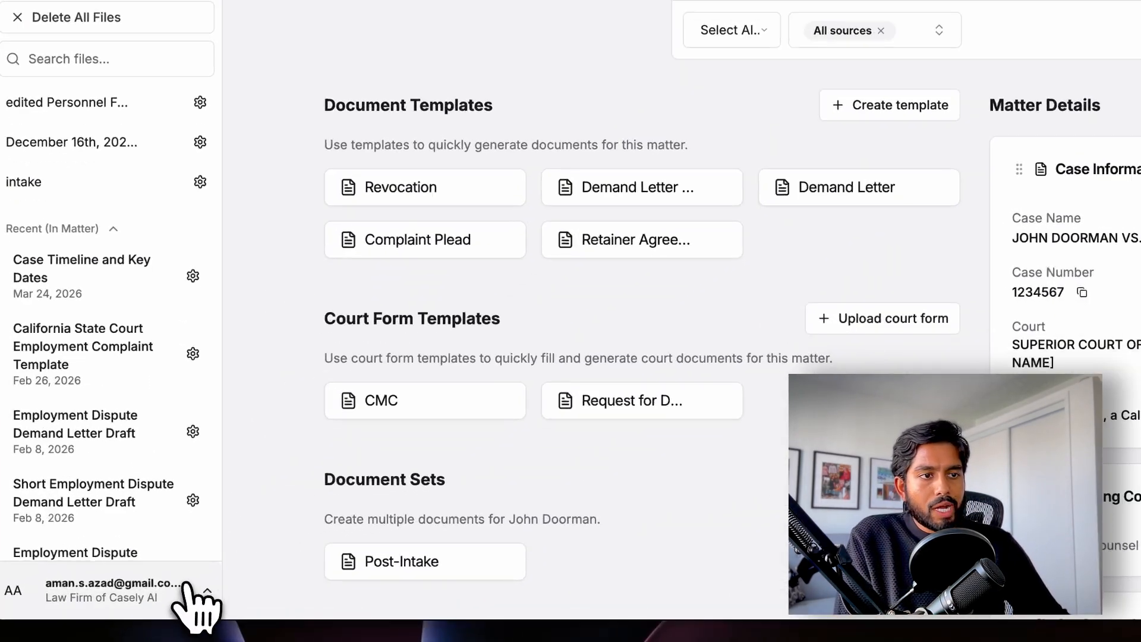
Step: Upload the cm110 PDF as a new court form and review its field count and fillable fields
{"action": "left_click", "coordinate": [182, 587]}
{"action": "left_click", "coordinate": [125, 453]}
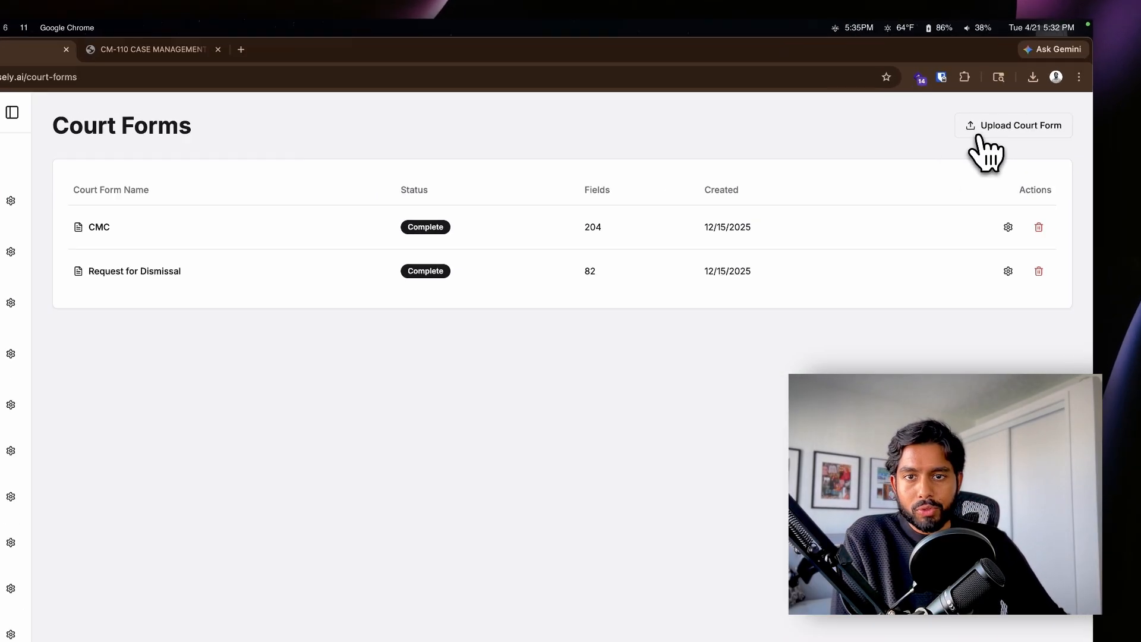
{"action": "left_click", "coordinate": [1009, 128]}
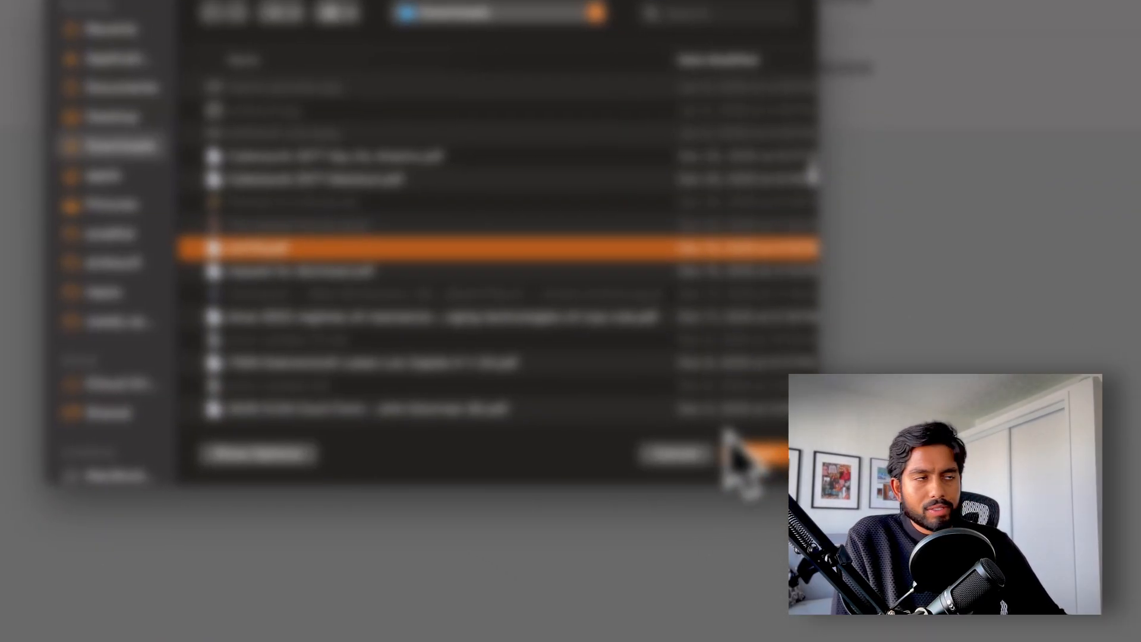
{"action": "left_click", "coordinate": [737, 455]}
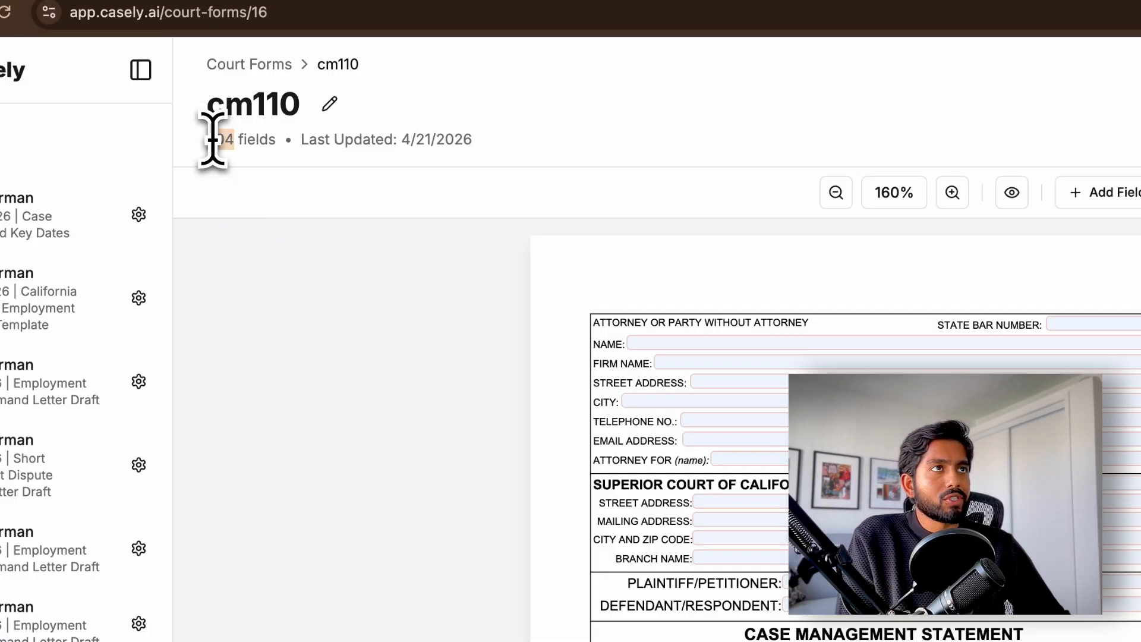
{"action": "left_click_drag", "start_coordinate": [208, 136], "coordinate": [277, 143]}
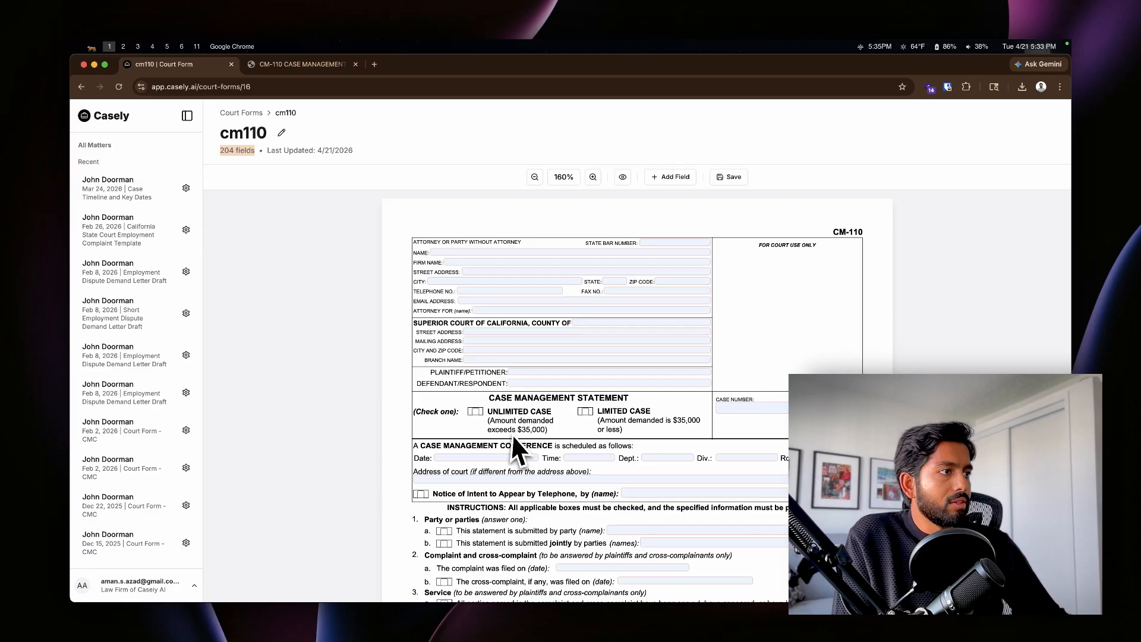
{"action": "scroll", "coordinate": [512, 437], "scroll_direction": "down", "scroll_amount": 10}
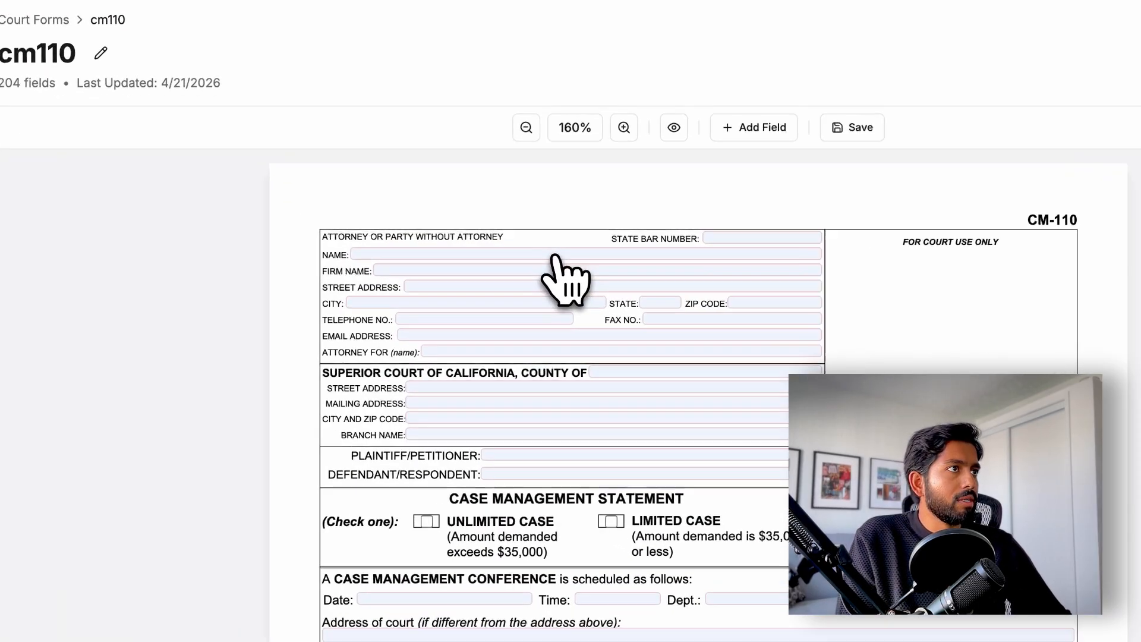
Step: Map the attorney Name field to Attorney Full Name and the Firm Name field to Law Firm Name
{"action": "left_click", "coordinate": [556, 252]}
{"action": "type", "text": "atto"}
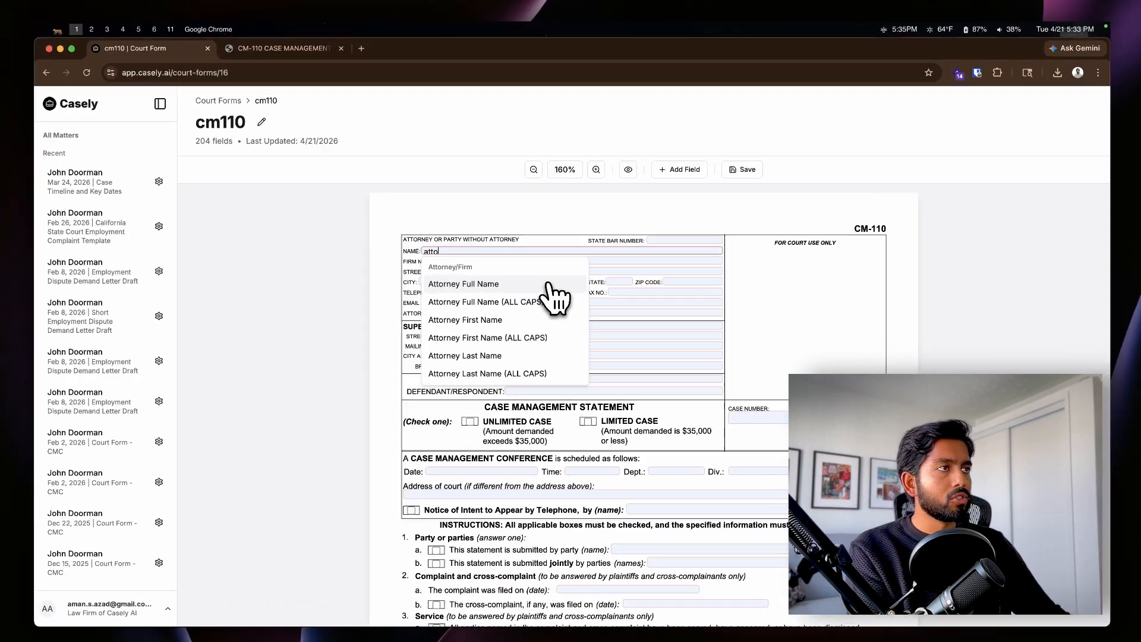
{"action": "left_click", "coordinate": [550, 284]}
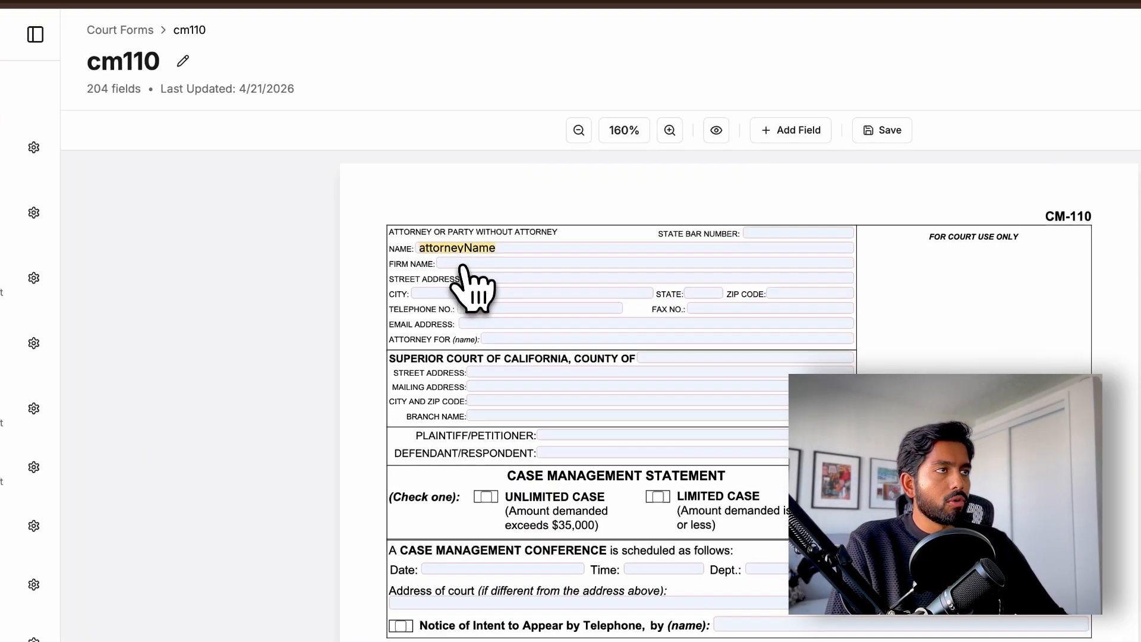
{"action": "left_click", "coordinate": [462, 263]}
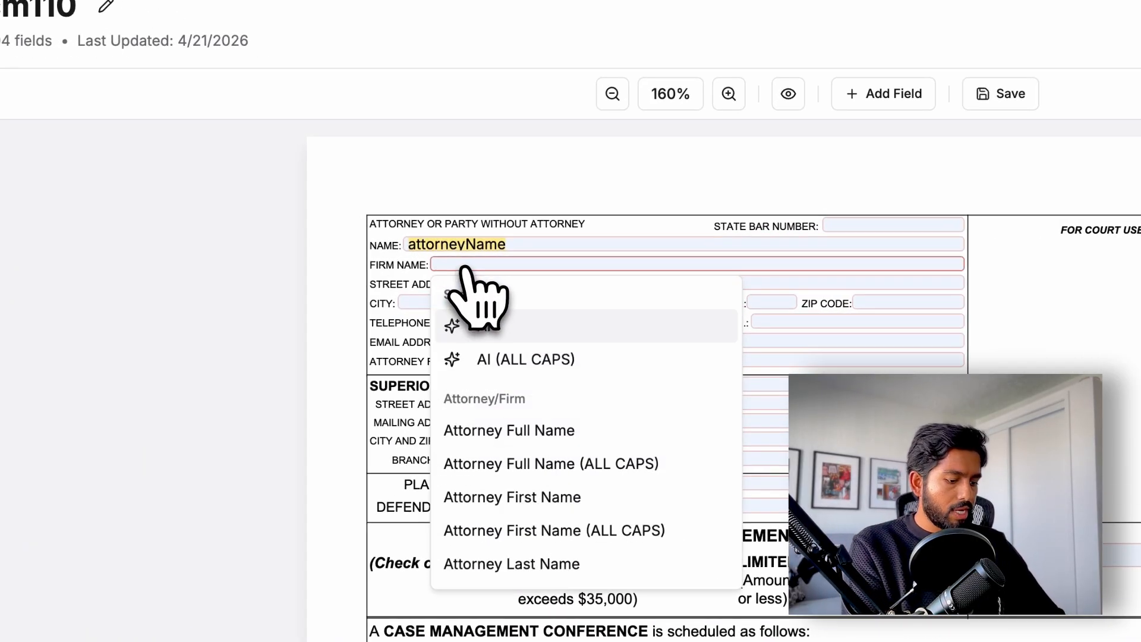
{"action": "type", "text": "firmName"}
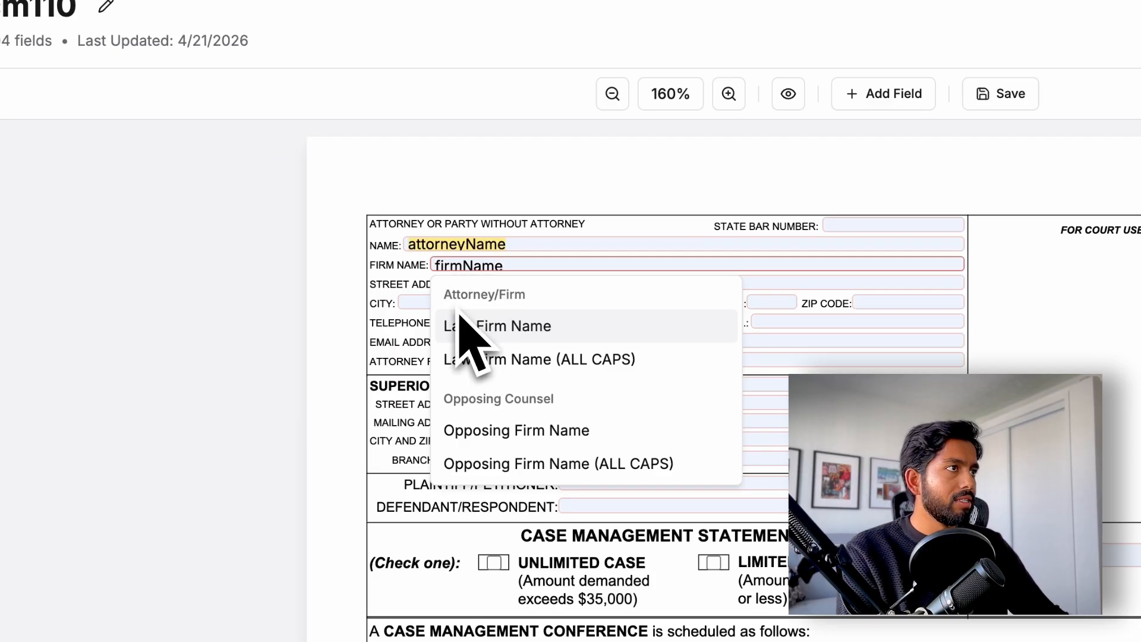
{"action": "left_click", "coordinate": [463, 310]}
Step: Map the attorney's Street Address field to Law Firm Street Address and the City field to firmAddressCity
{"action": "left_click", "coordinate": [506, 285]}
{"action": "type", "text": "stree"}
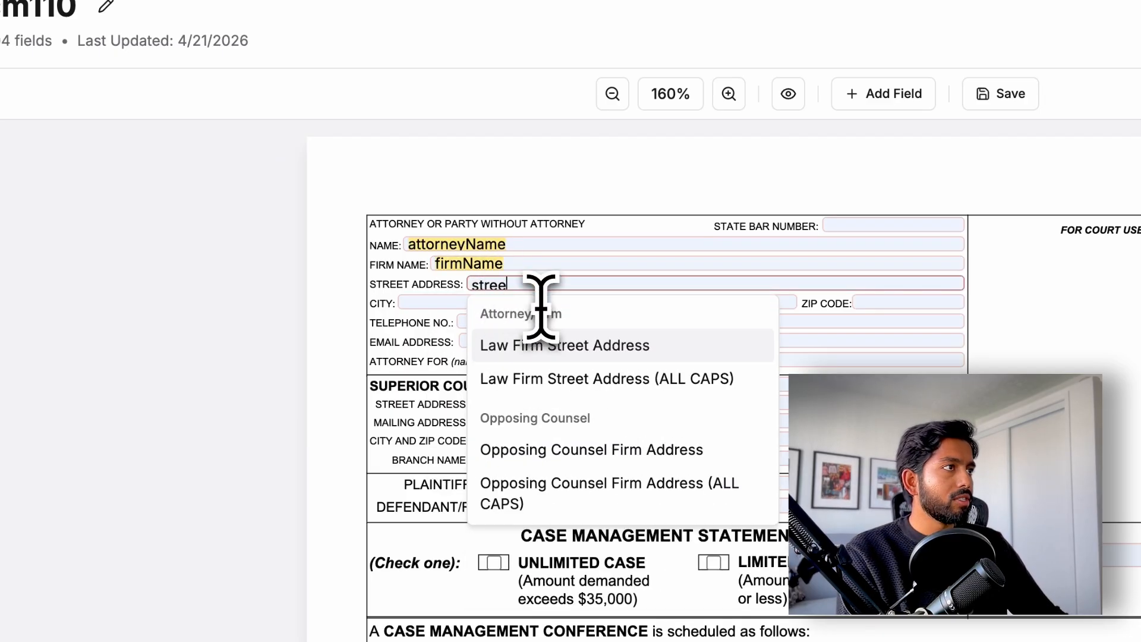
{"action": "left_click", "coordinate": [580, 350]}
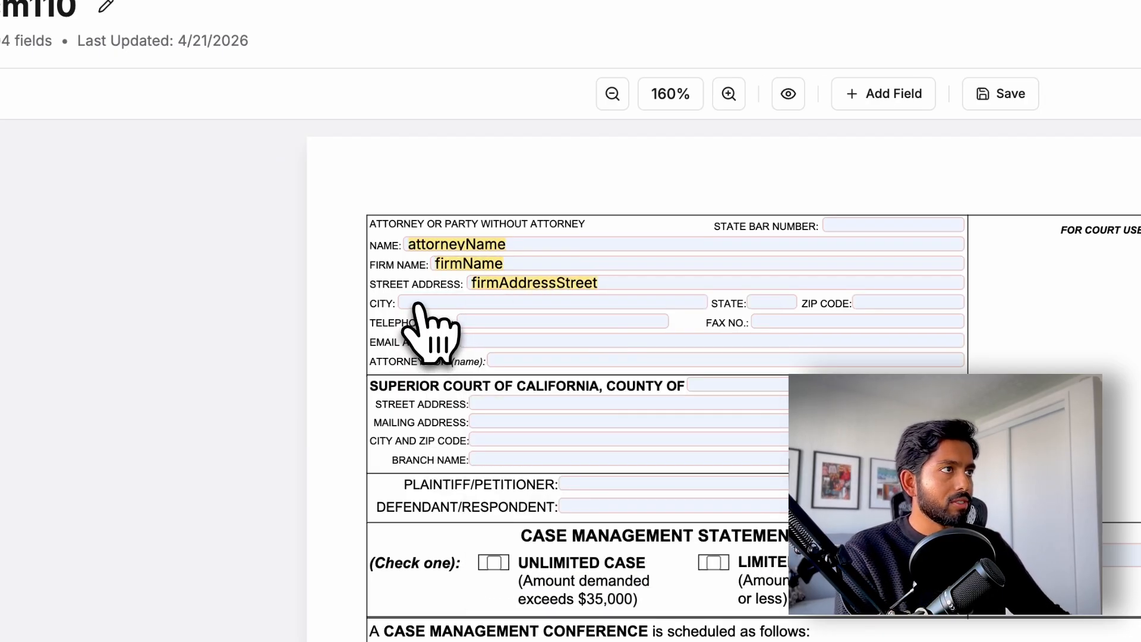
{"action": "left_click", "coordinate": [425, 306]}
{"action": "type", "text": "firmAddressCity"}
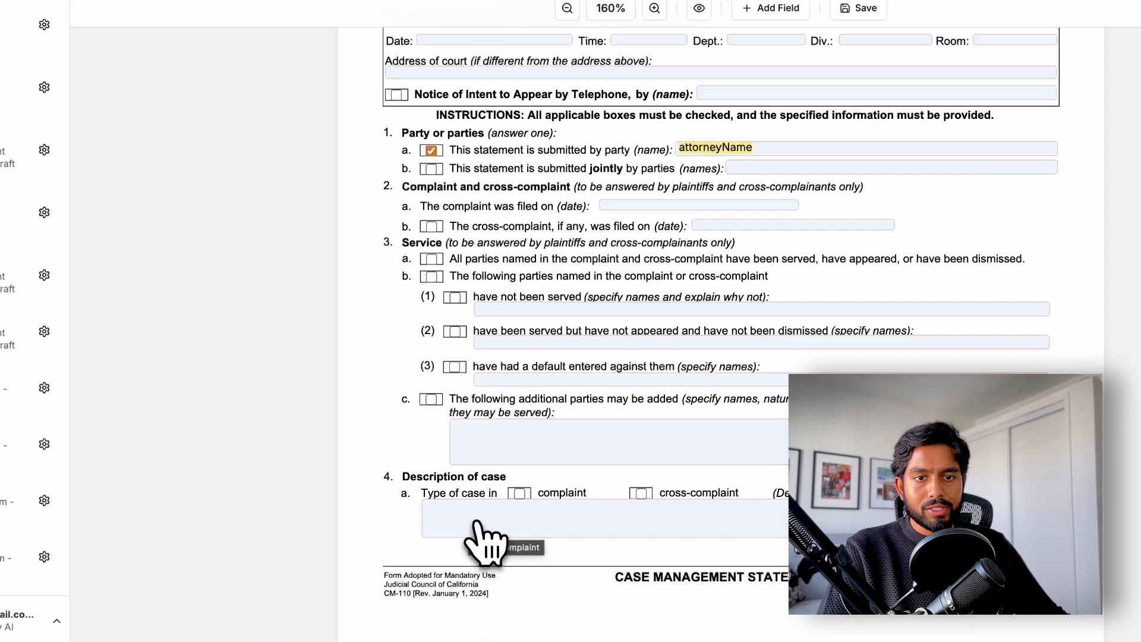
Step: Make the item 4a case description an AI field with the prompt "Enter a brief 1 sentence summary of this case"
{"action": "left_click", "coordinate": [479, 525]}
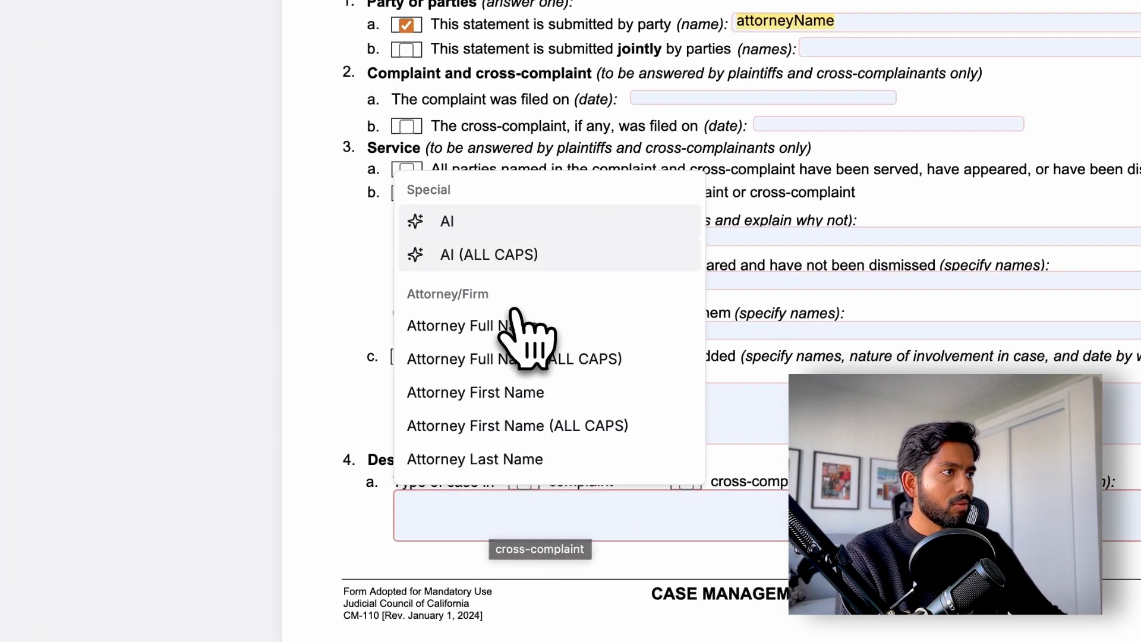
{"action": "left_click", "coordinate": [506, 226]}
{"action": "key", "text": "ctrl+shift+Left"}
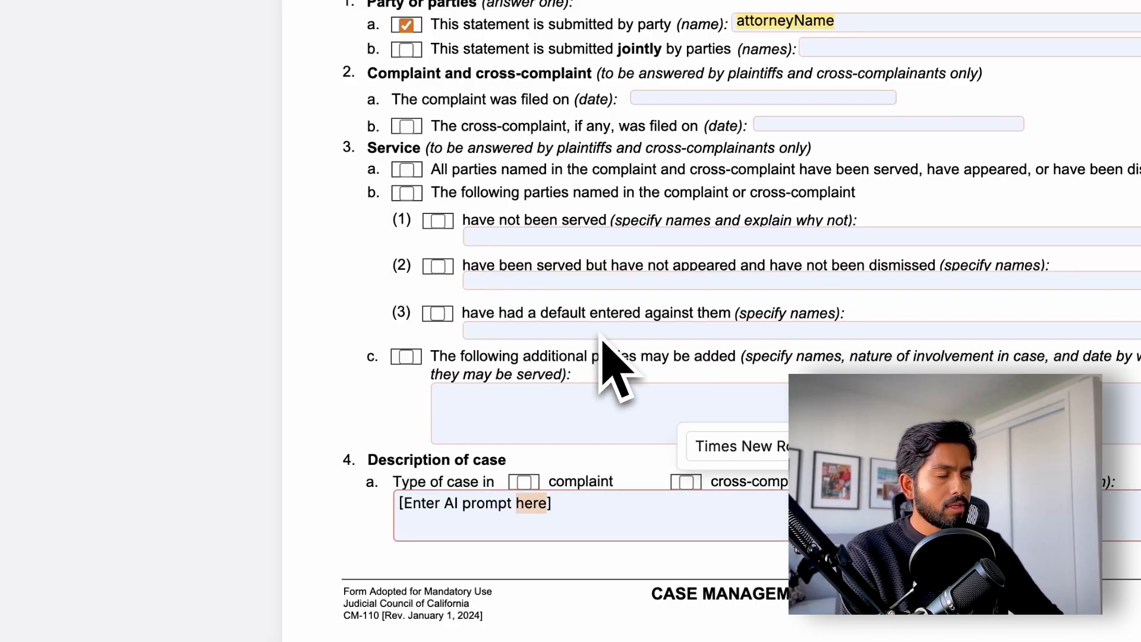
{"action": "key", "text": "shift+Left"}
{"action": "key", "text": "shift+Left"}
{"action": "key", "text": "shift+Left"}
{"action": "key", "text": "shift+Left"}
{"action": "key", "text": "BackSpace"}
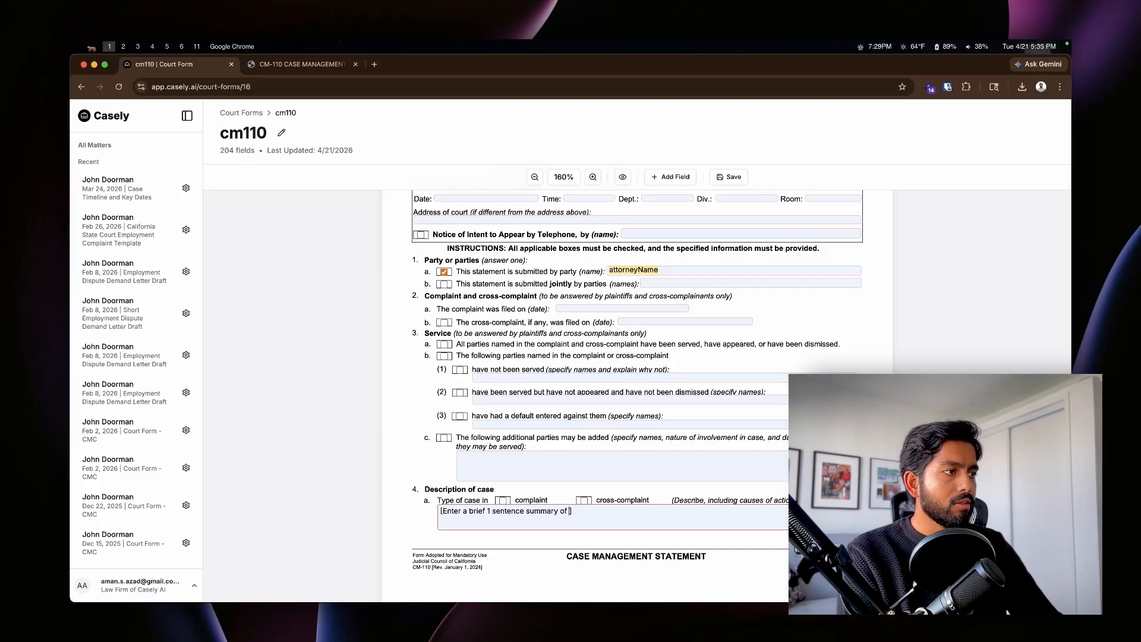
{"action": "type", "text": "ter a brief 1 sentence summary of this case"}
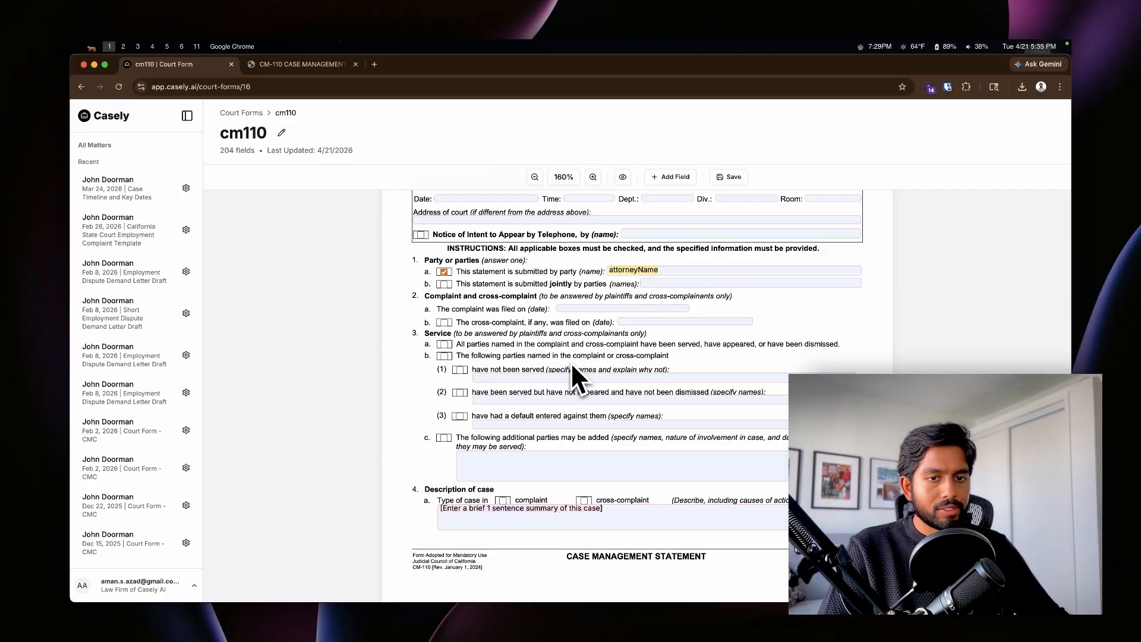
Step: Rename the court form template as CMC-110
{"action": "scroll", "coordinate": [570, 361], "scroll_direction": "up", "scroll_amount": 5}
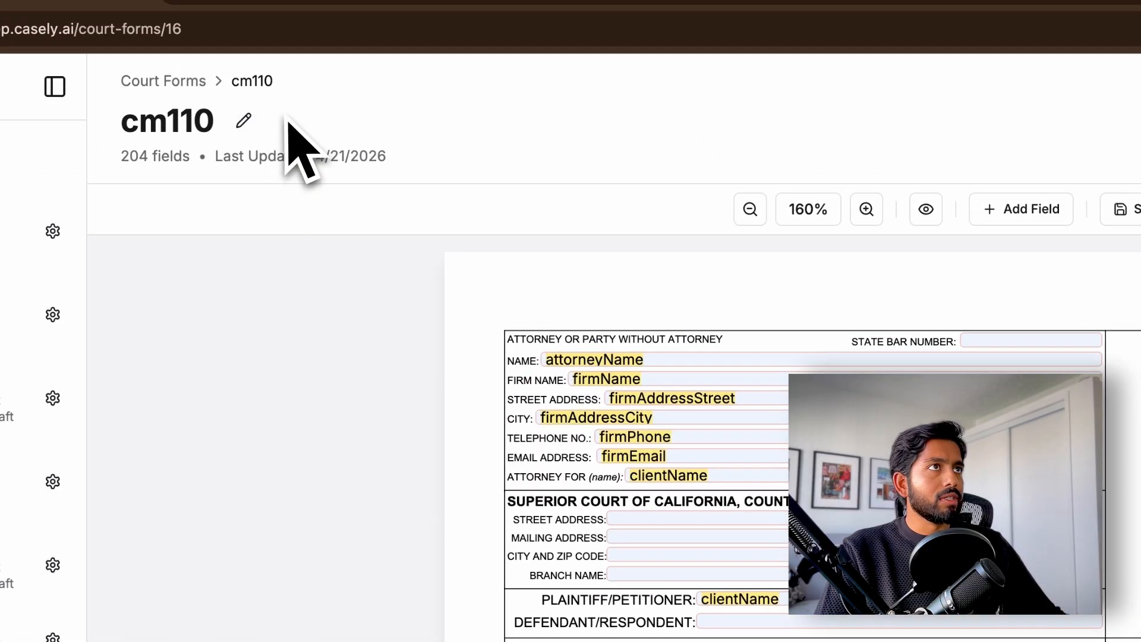
{"action": "left_click", "coordinate": [244, 121]}
{"action": "left_click_drag", "start_coordinate": [252, 138], "coordinate": [146, 129]}
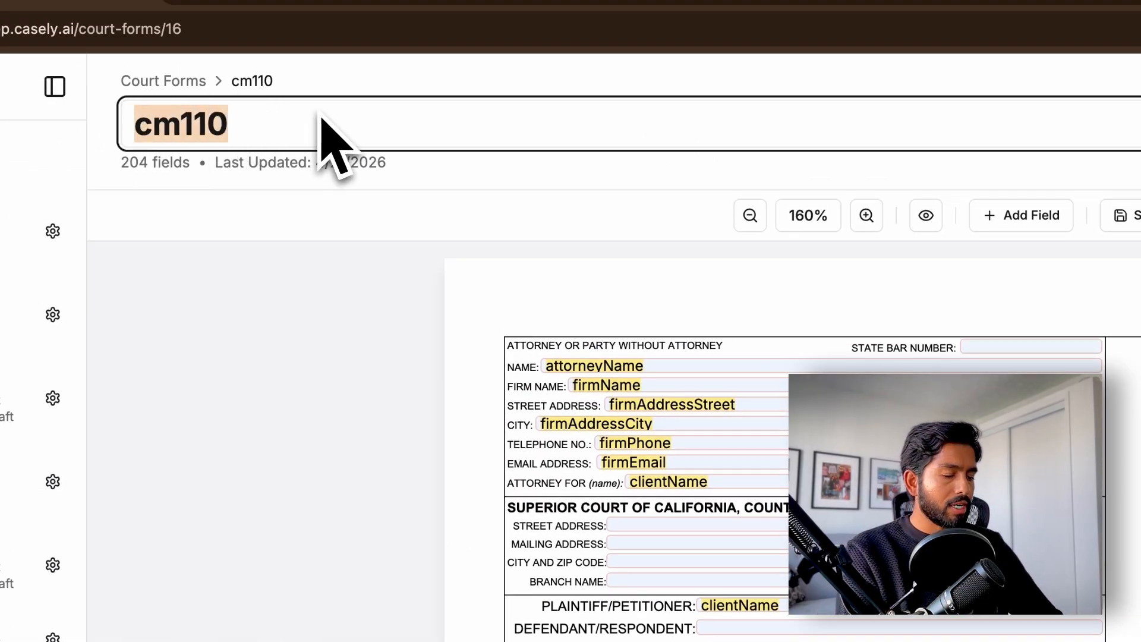
{"action": "left_click", "coordinate": [320, 114]}
{"action": "key", "text": "BackSpace"}
{"action": "key", "text": "BackSpace"}
{"action": "key", "text": "BackSpace"}
{"action": "key", "text": "BackSpace"}
{"action": "key", "text": "BackSpace"}
{"action": "type", "text": "CMC-110"}
{"action": "key", "text": "Return"}
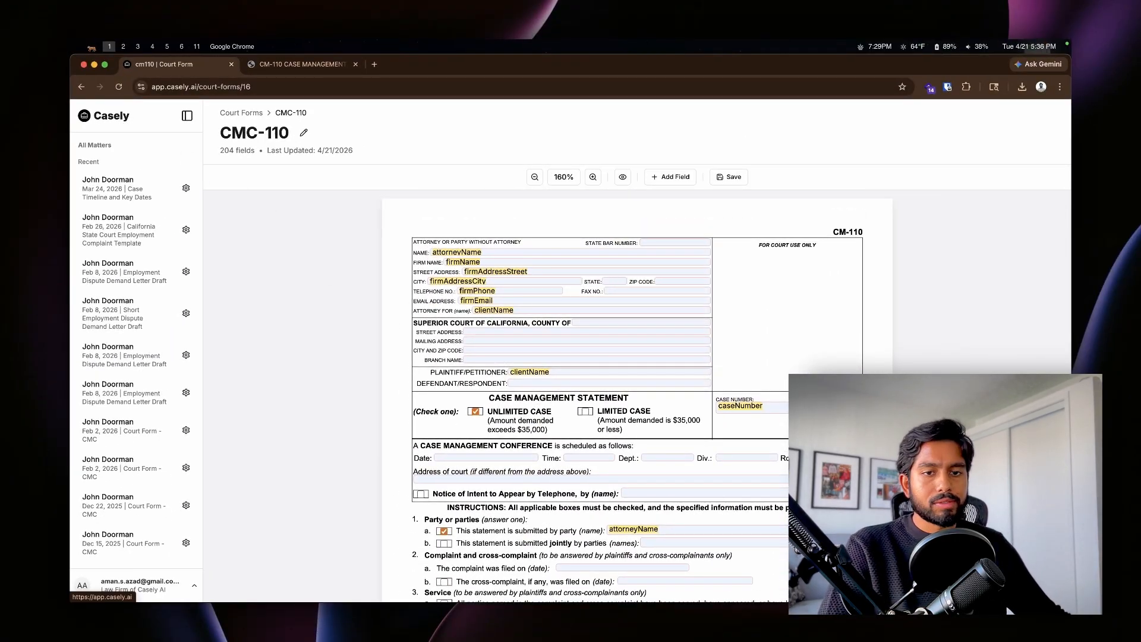
Step: Open the most recently updated matter and start a new court form from the CMC-110 template
{"action": "left_click", "coordinate": [107, 116]}
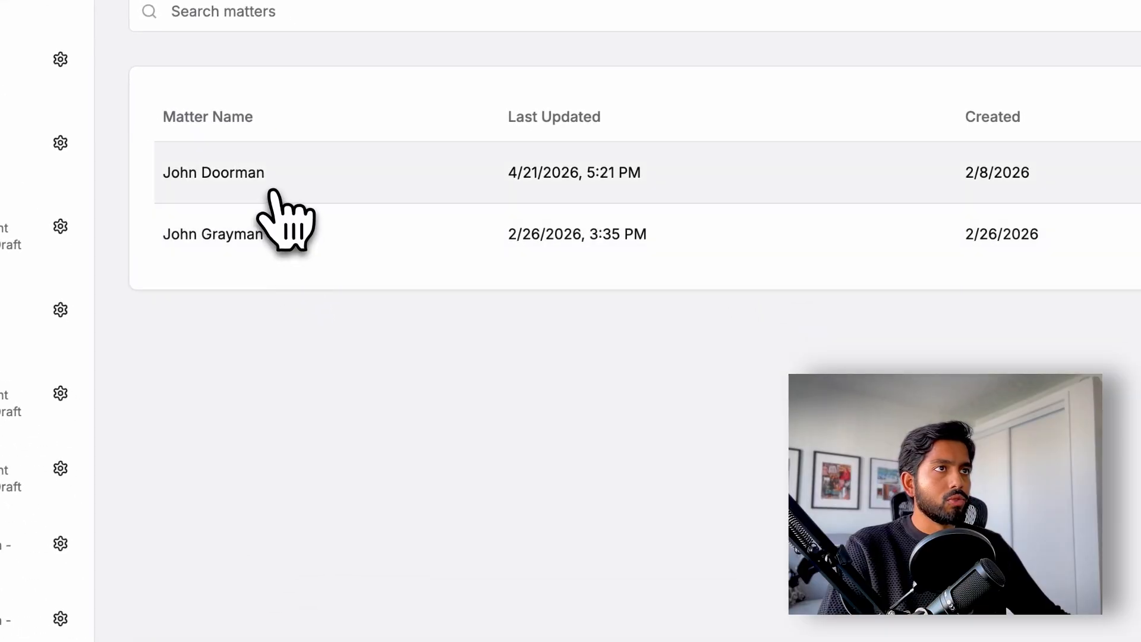
{"action": "left_click", "coordinate": [273, 191]}
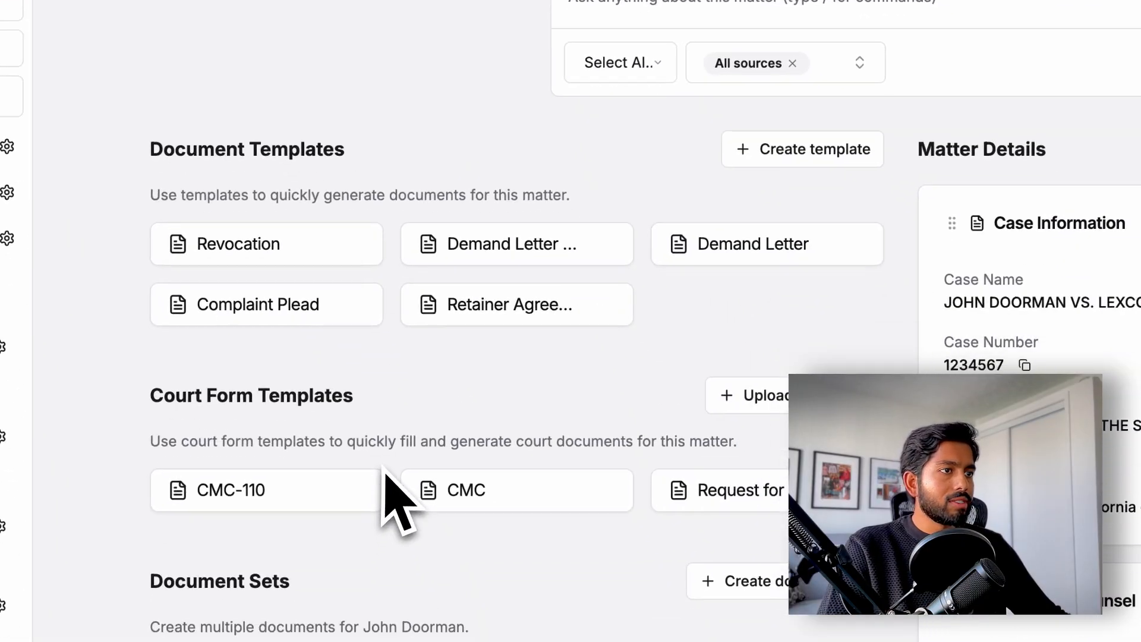
{"action": "scroll", "coordinate": [398, 469], "scroll_direction": "down", "scroll_amount": 3}
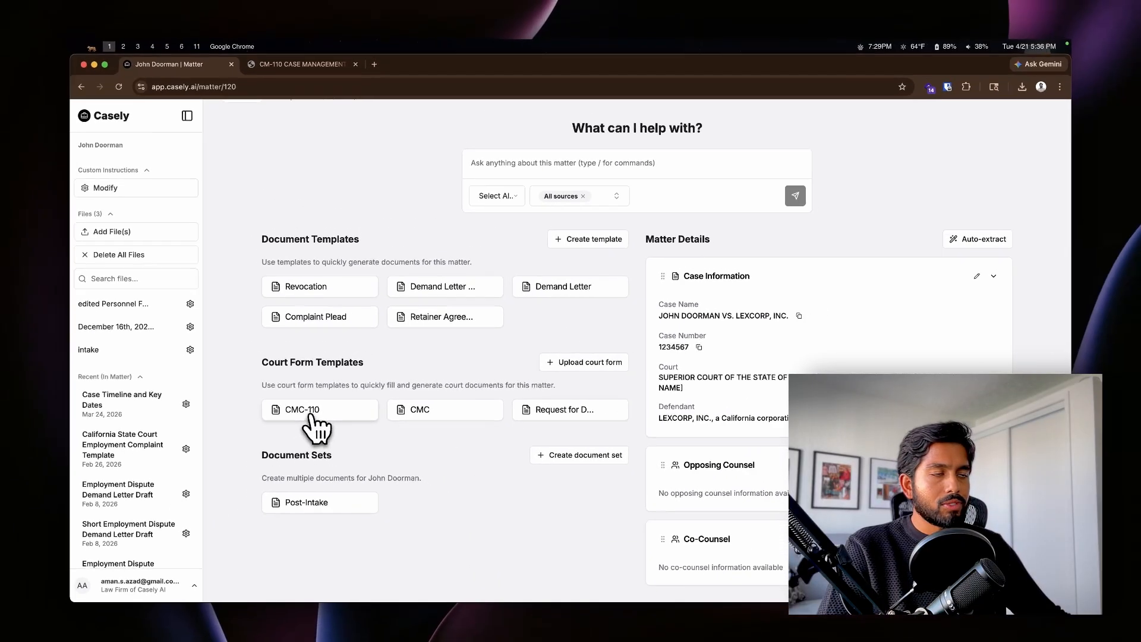
{"action": "left_click", "coordinate": [310, 415]}
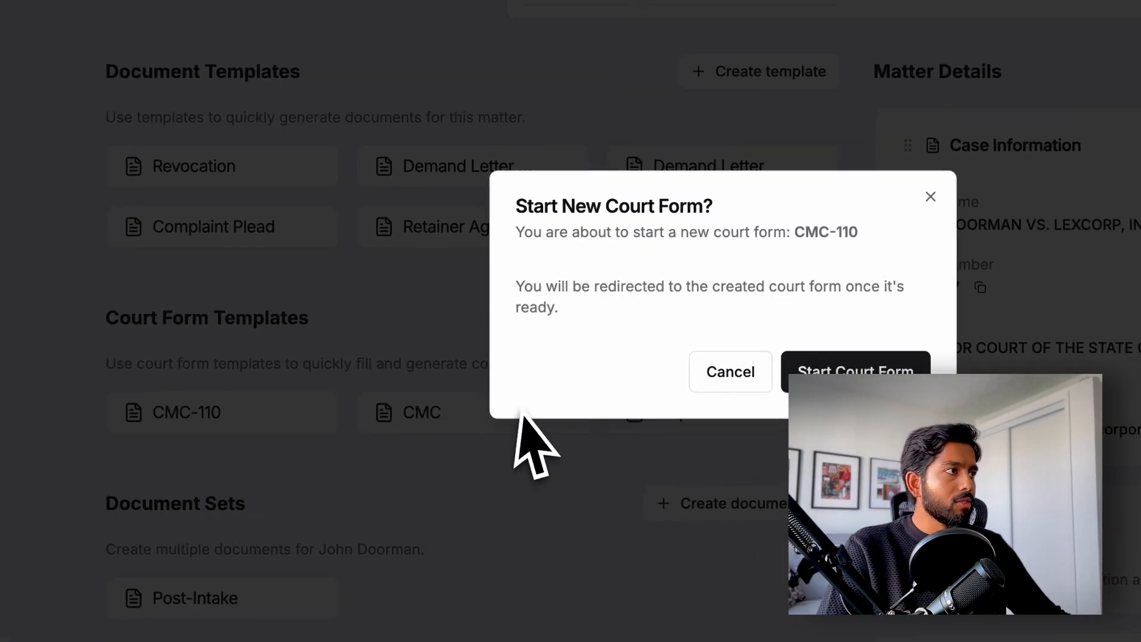
{"action": "left_click", "coordinate": [679, 391]}
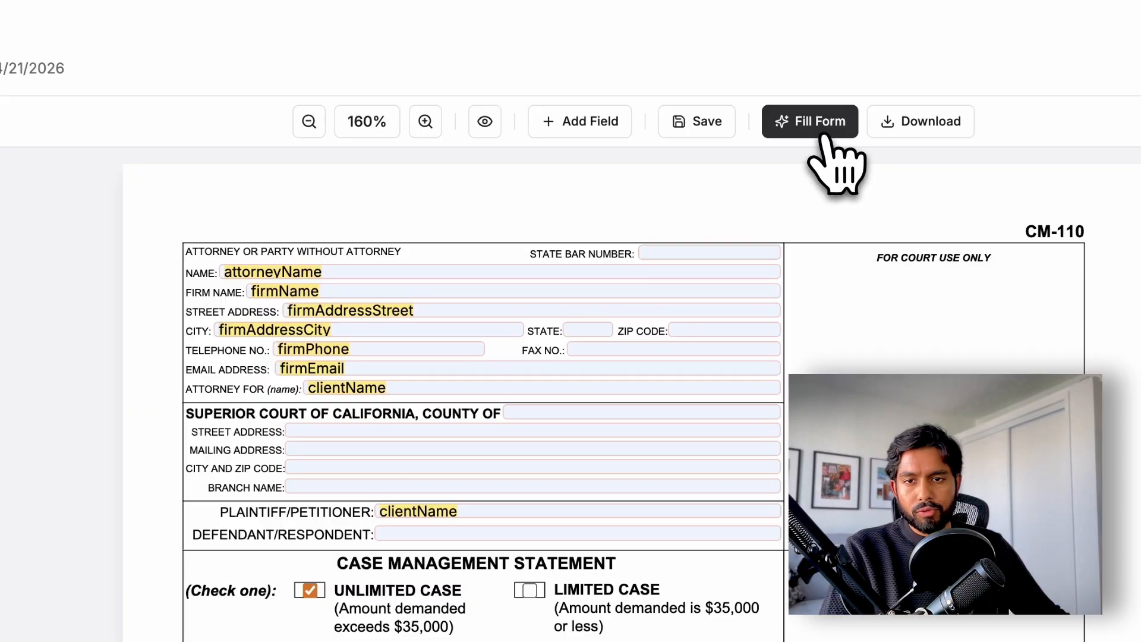
Step: Fill the CMC-110 form with the matter's data and check the generated case description in item 4a
{"action": "left_click", "coordinate": [825, 136]}
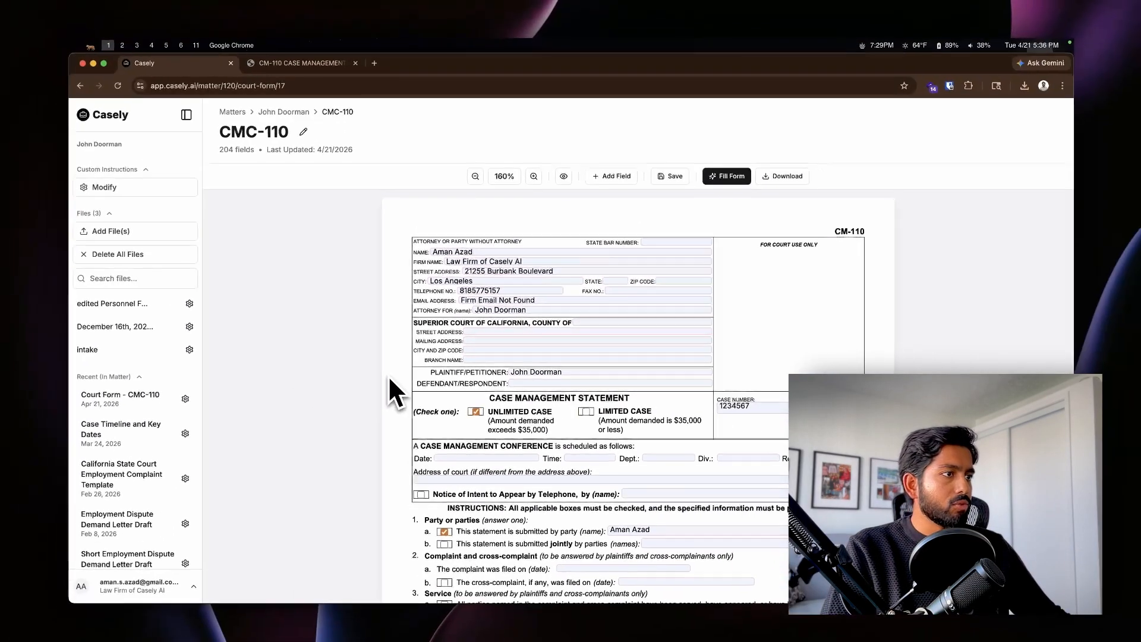
{"action": "scroll", "coordinate": [387, 379], "scroll_direction": "down", "scroll_amount": 5}
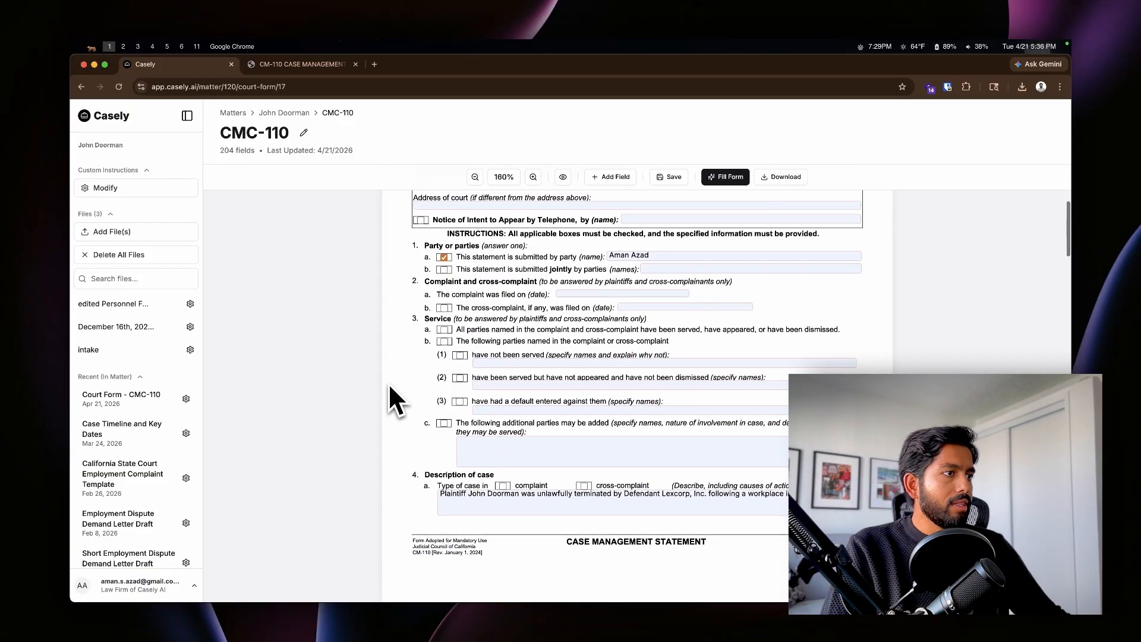
{"action": "scroll", "coordinate": [535, 452], "scroll_direction": "down", "scroll_amount": 2}
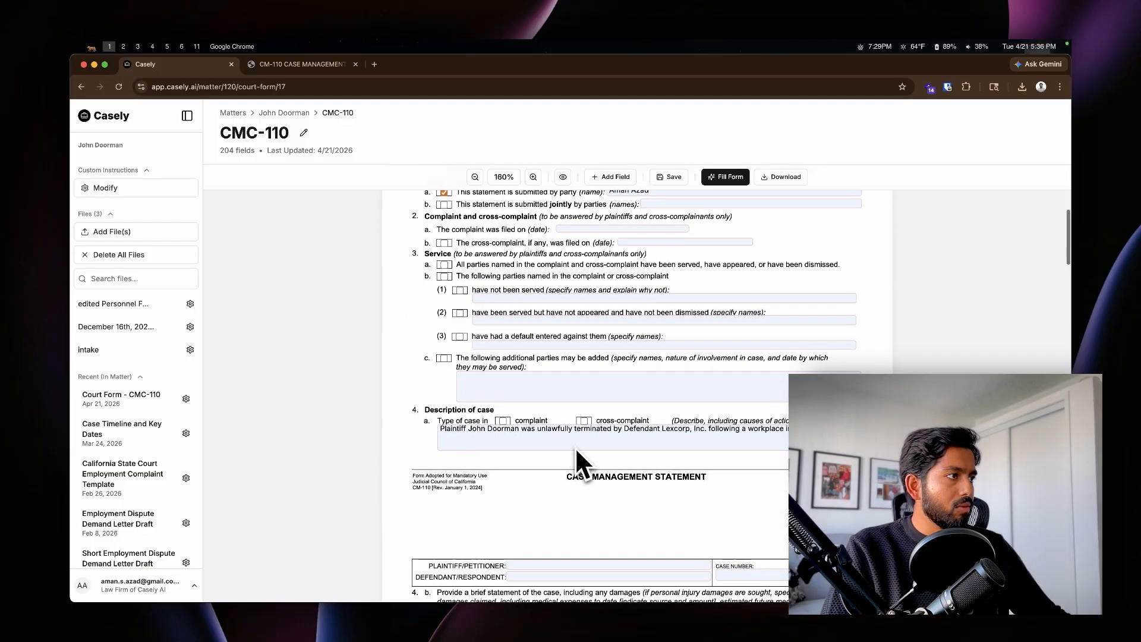
{"action": "left_click", "coordinate": [574, 445]}
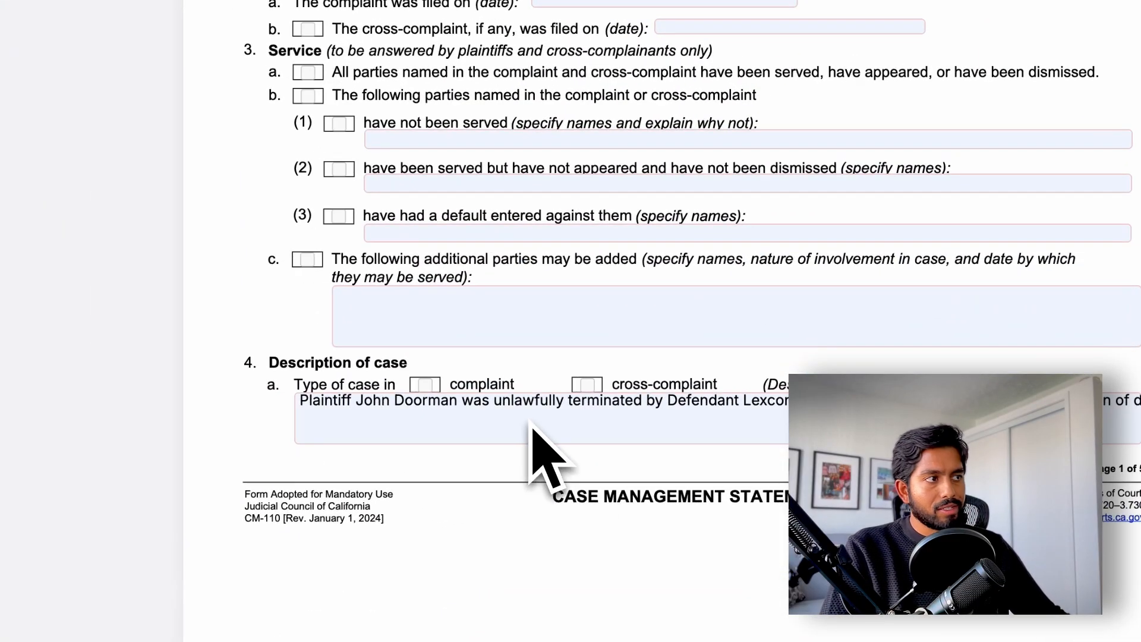
Step: Download the filled court form and review its first page in the opened PDF
{"action": "scroll", "coordinate": [571, 440], "scroll_direction": "up", "scroll_amount": 8}
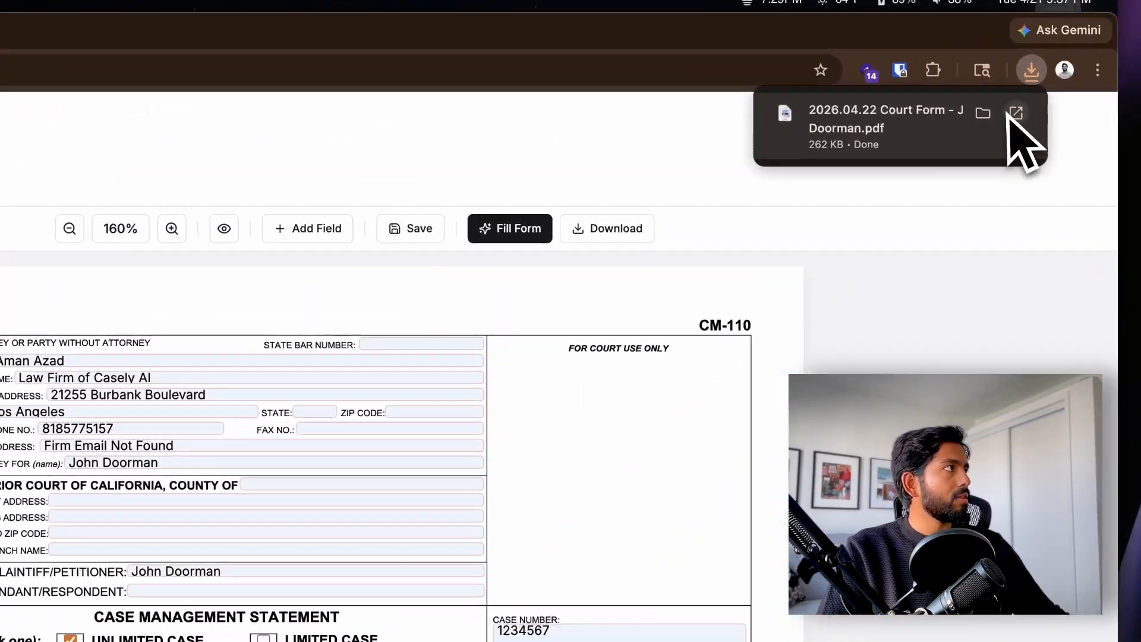
{"action": "left_click", "coordinate": [1015, 111]}
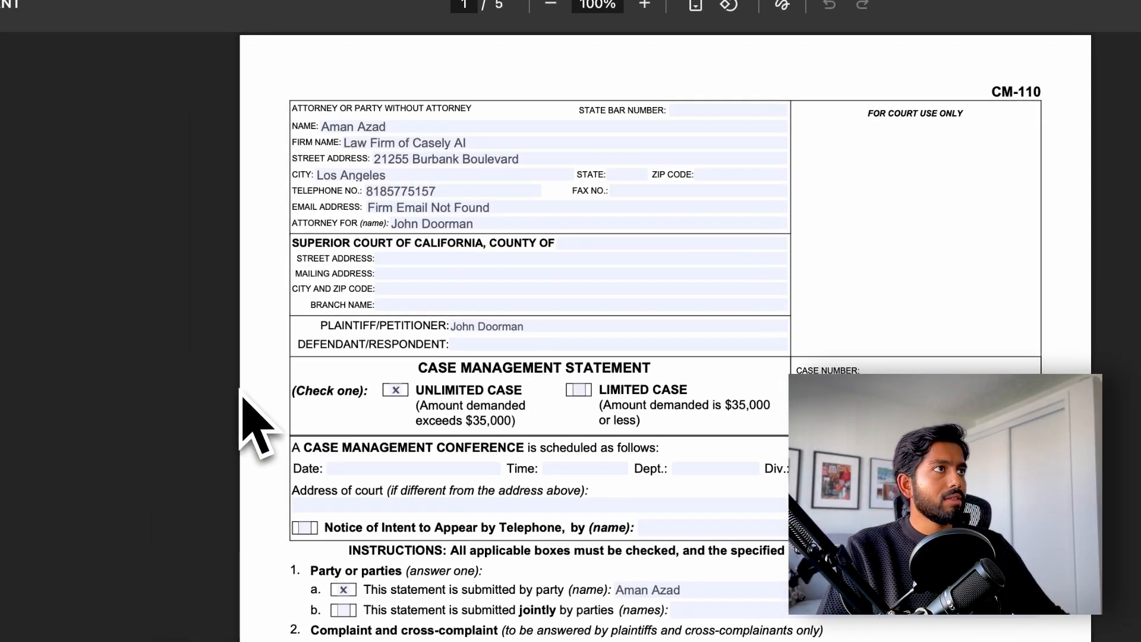
{"action": "scroll", "coordinate": [202, 437], "scroll_direction": "down", "scroll_amount": 5}
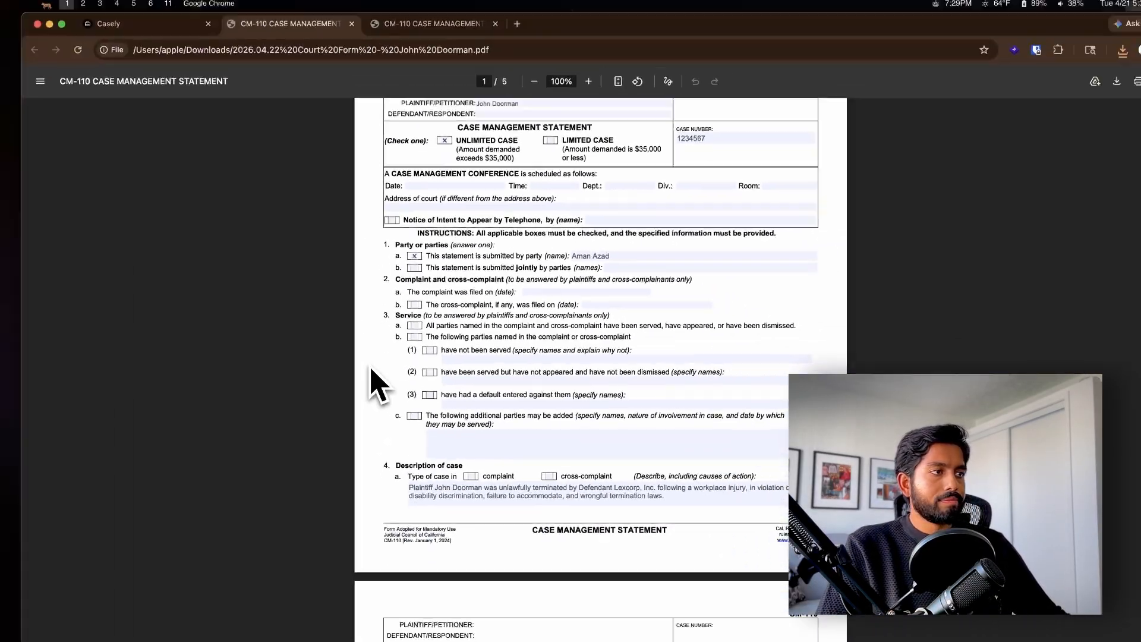
{"action": "scroll", "coordinate": [218, 467], "scroll_direction": "up", "scroll_amount": 5}
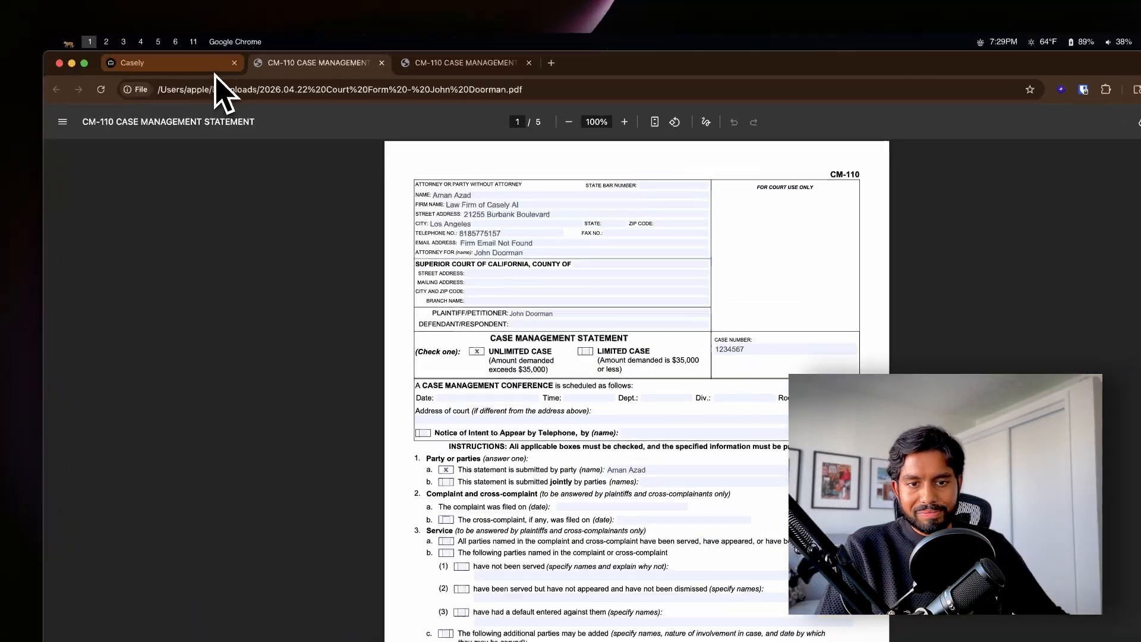
Step: Return to Casely and open the account's settings to review the Firm Information
{"action": "left_click", "coordinate": [215, 71]}
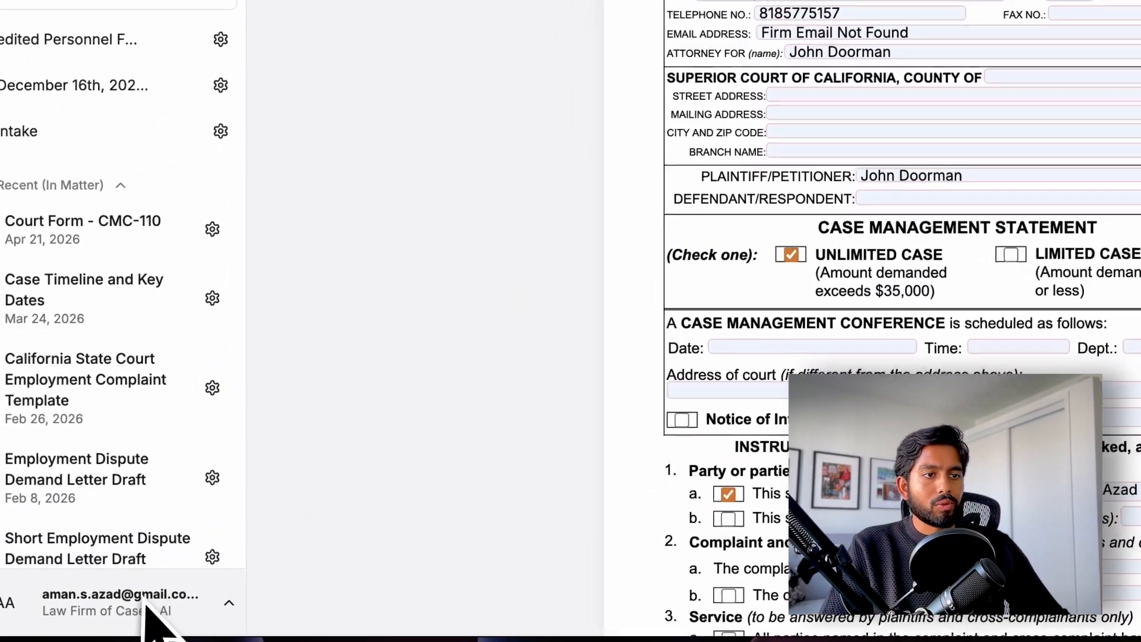
{"action": "left_click", "coordinate": [211, 591]}
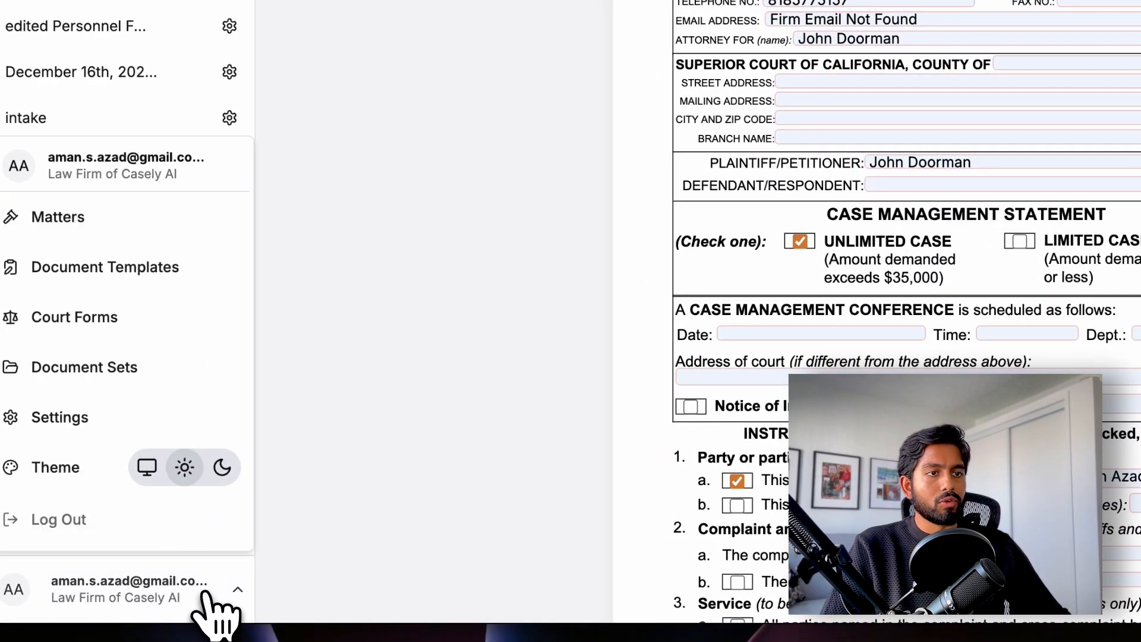
{"action": "left_click", "coordinate": [107, 431]}
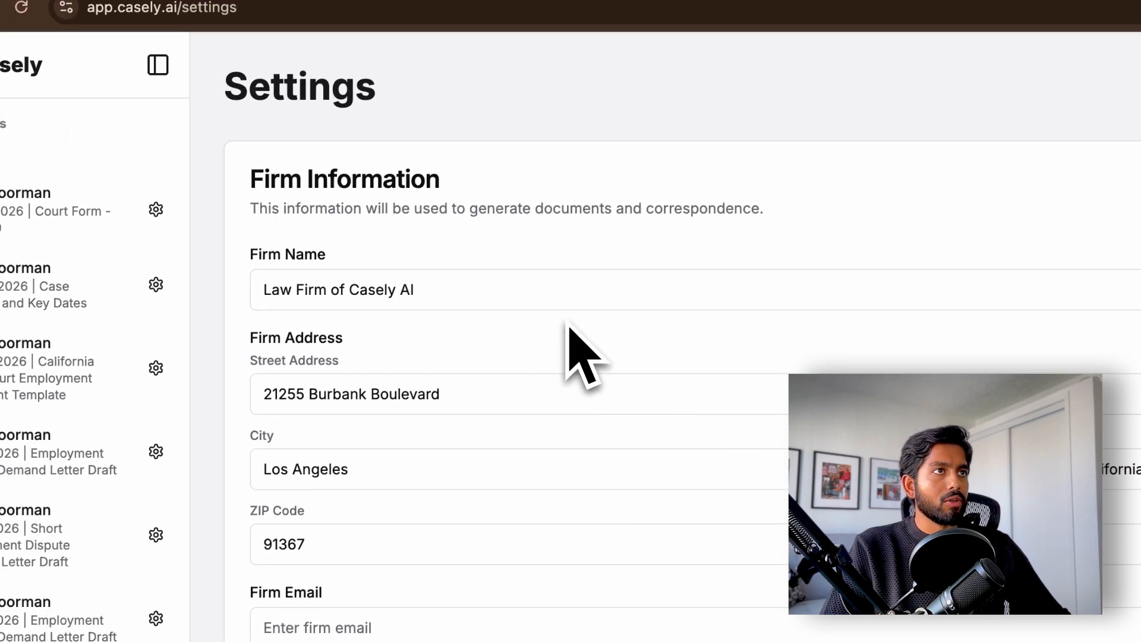
{"action": "scroll", "coordinate": [456, 301], "scroll_direction": "down", "scroll_amount": 2}
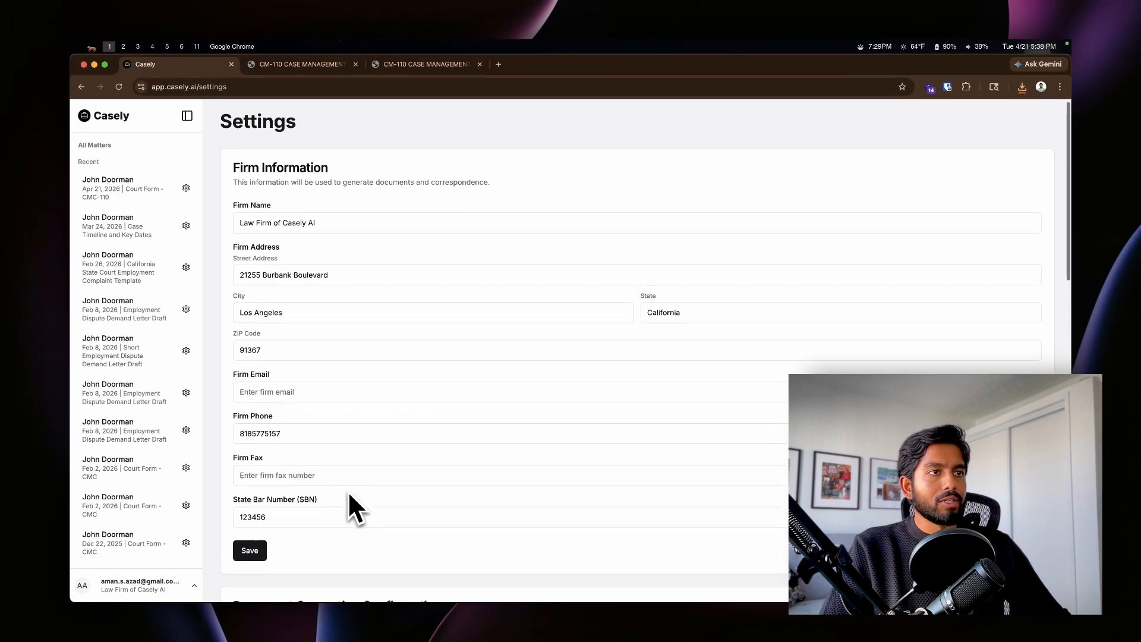